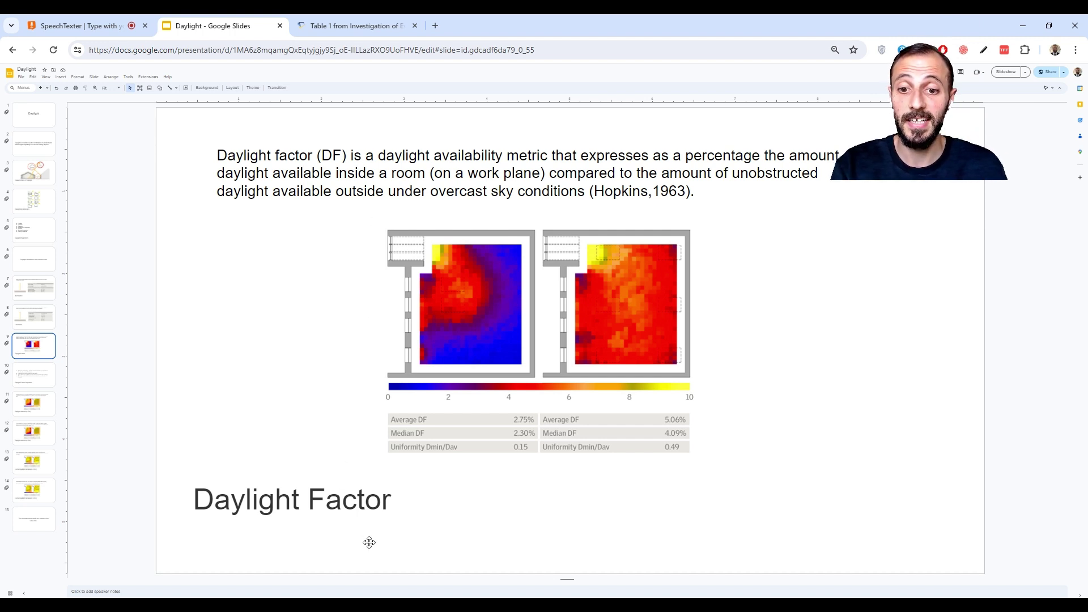
- Switch to Rhino with Grasshopper and add an HB Daylight Factor component in the empty canvas area below the Point in Time Illuminance group
{"action": "left_click", "coordinate": [368, 591]}
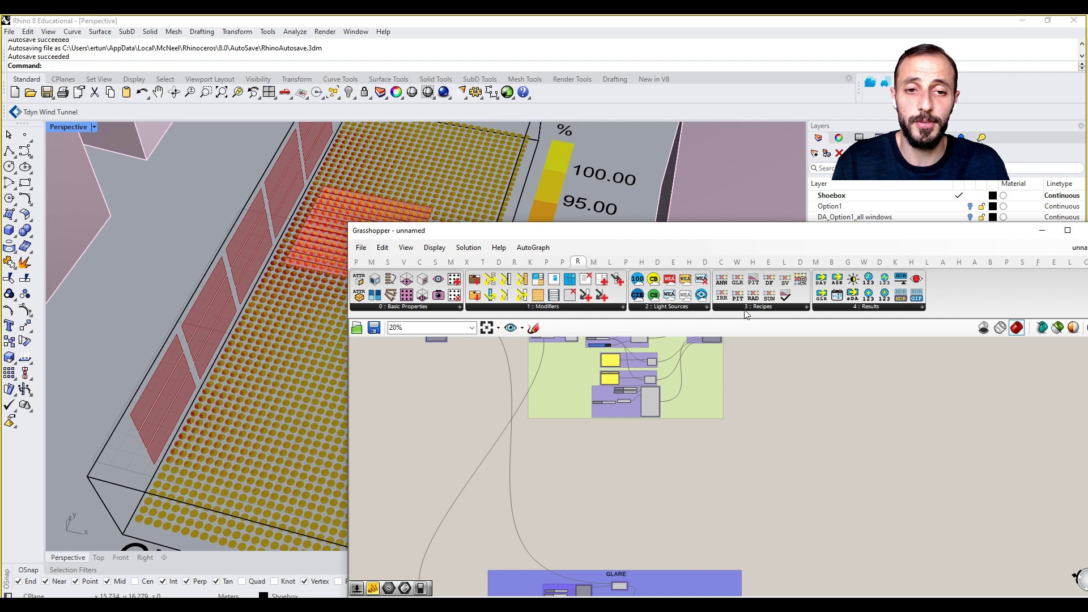
{"action": "scroll", "coordinate": [134, 230], "scroll_direction": "down", "scroll_amount": 6}
{"action": "right_click_drag", "start_coordinate": [192, 272], "coordinate": [192, 269], "text": "shift"}
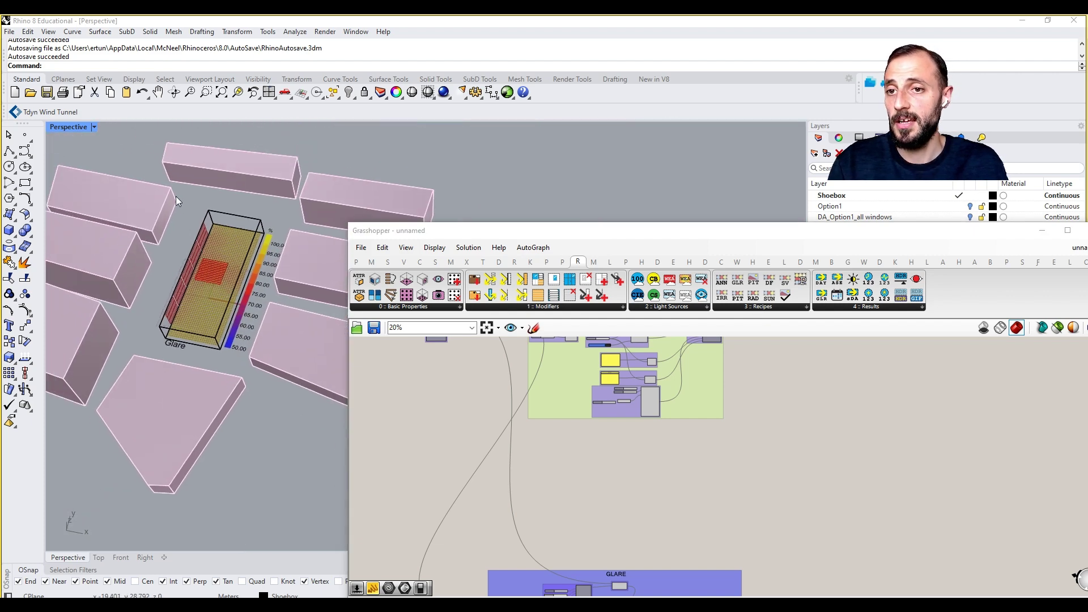
{"action": "right_click", "coordinate": [162, 226]}
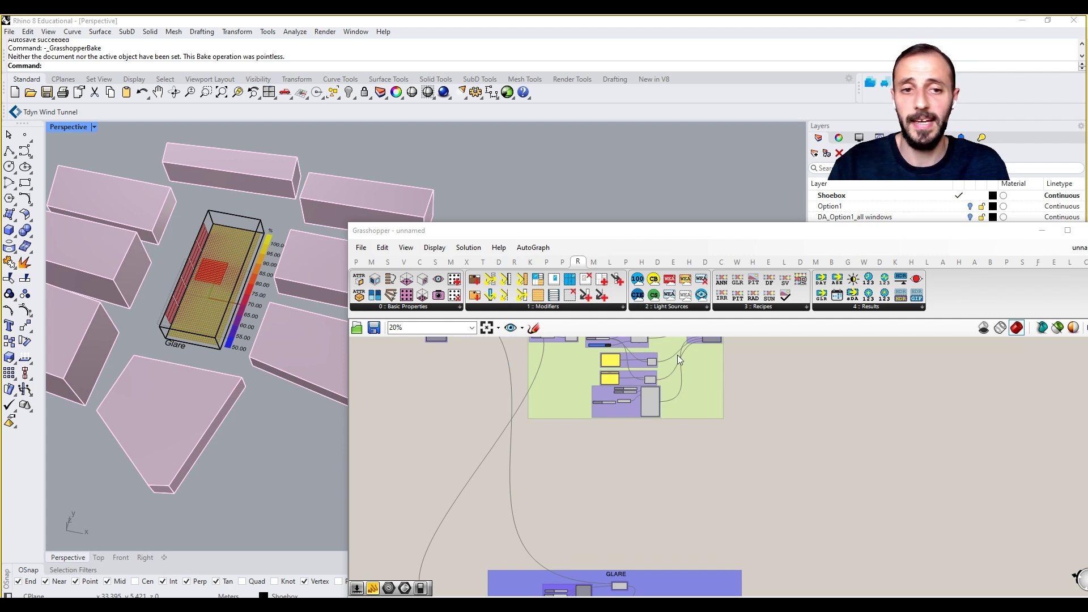
{"action": "left_click", "coordinate": [747, 310]}
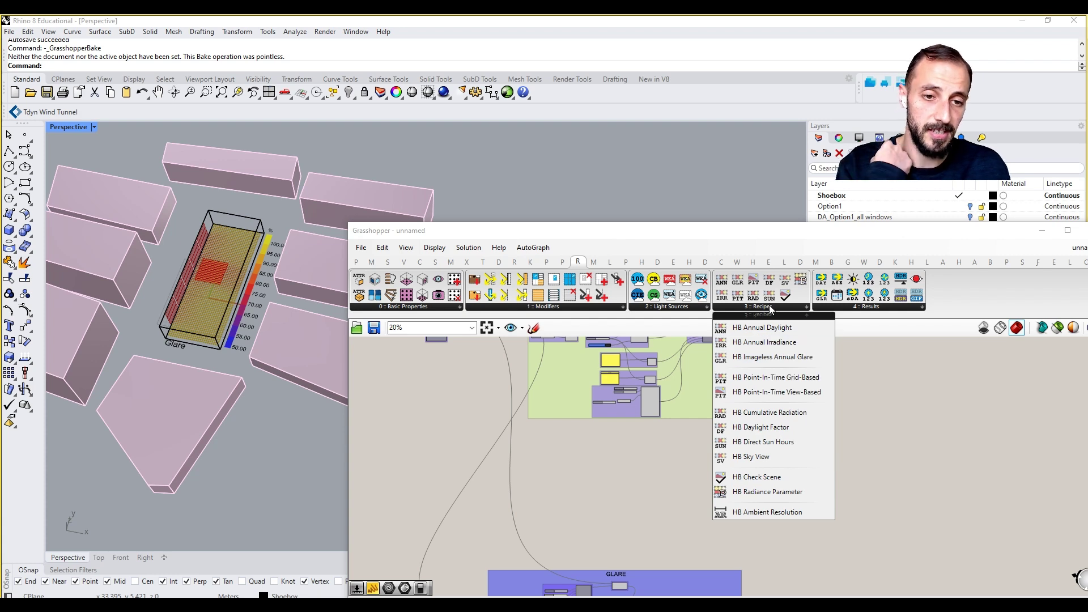
{"action": "left_click_drag", "start_coordinate": [772, 429], "coordinate": [644, 443]}
{"action": "scroll", "coordinate": [651, 448], "scroll_direction": "up", "scroll_amount": 3}
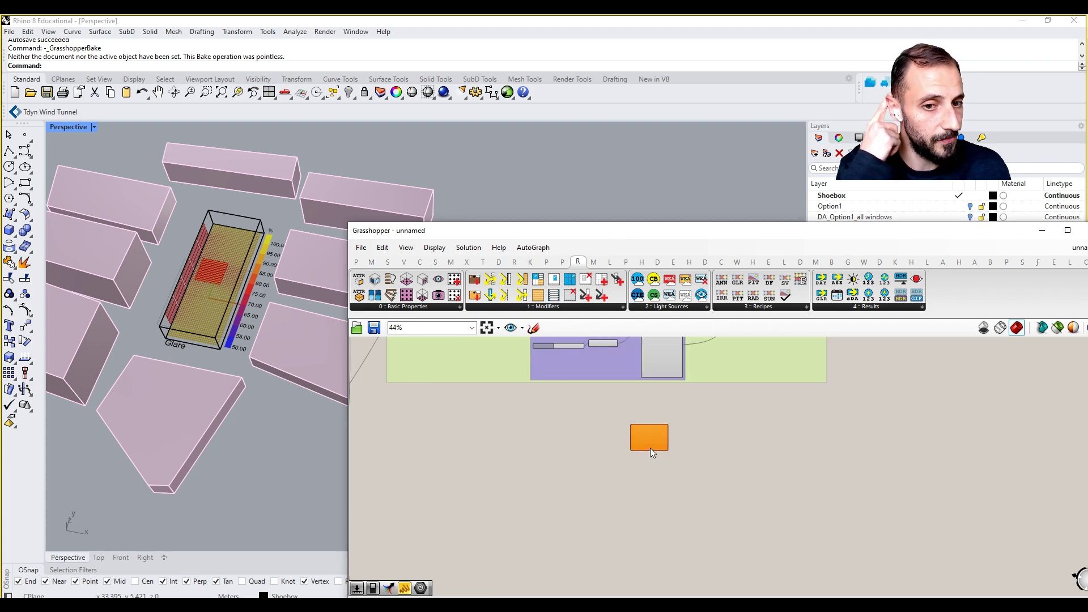
{"action": "scroll", "coordinate": [644, 440], "scroll_direction": "up", "scroll_amount": 3}
- Duplicate the small parameter that carries the model beside the Point in Time Illuminance group and place the copies below that group
{"action": "scroll", "coordinate": [620, 436], "scroll_direction": "down", "scroll_amount": 8}
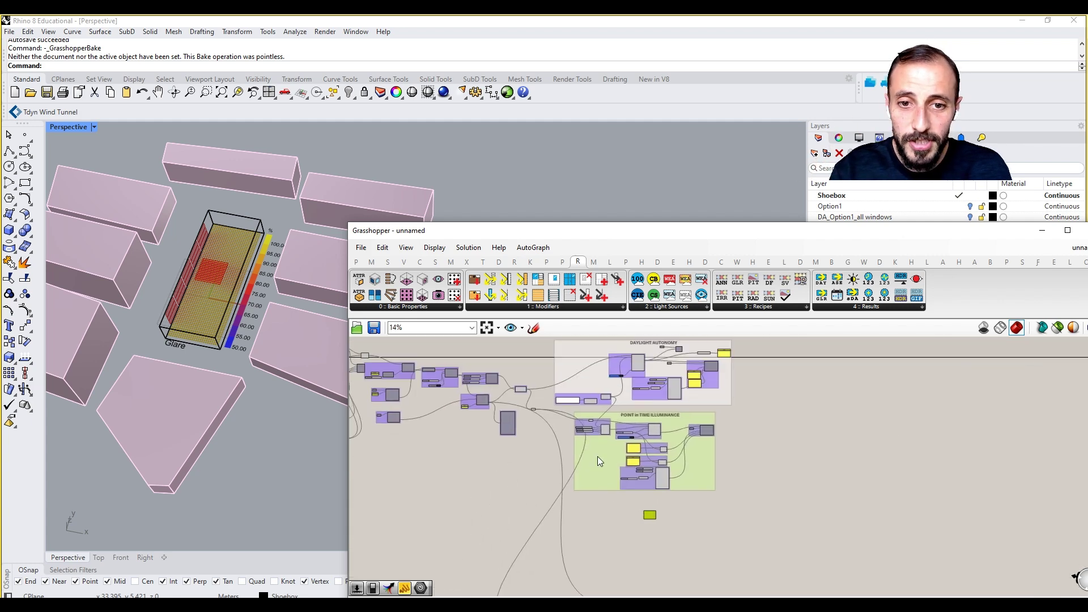
{"action": "scroll", "coordinate": [597, 456], "scroll_direction": "up", "scroll_amount": 6}
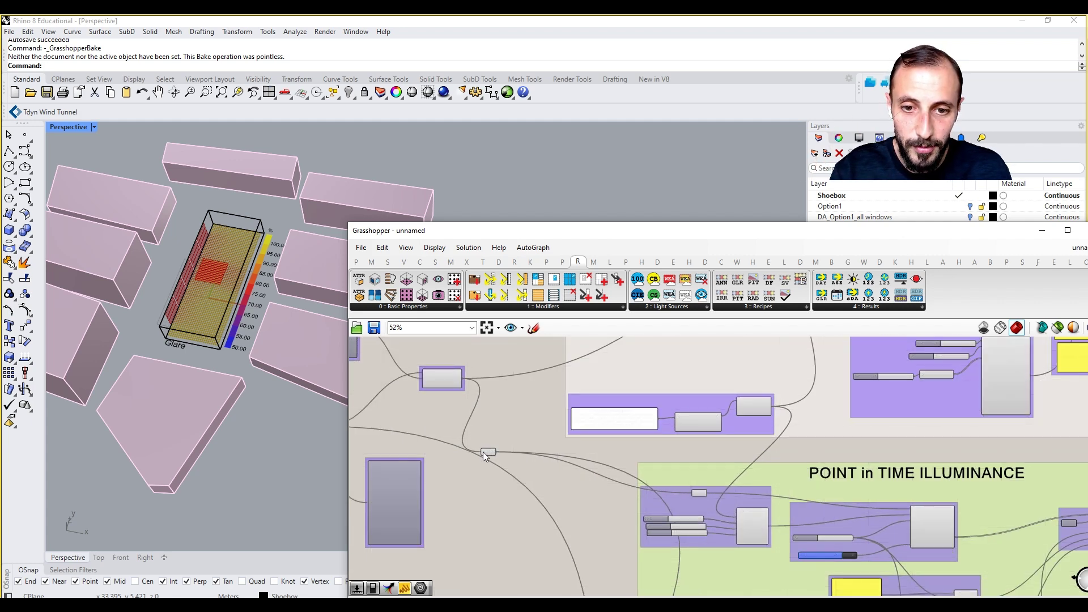
{"action": "left_click_drag", "start_coordinate": [483, 452], "coordinate": [482, 498], "text": "alt"}
{"action": "left_click_drag", "start_coordinate": [487, 453], "coordinate": [523, 439], "text": "alt"}
{"action": "scroll", "coordinate": [516, 440], "scroll_direction": "down", "scroll_amount": 5}
{"action": "scroll", "coordinate": [516, 507], "scroll_direction": "up", "scroll_amount": 8}
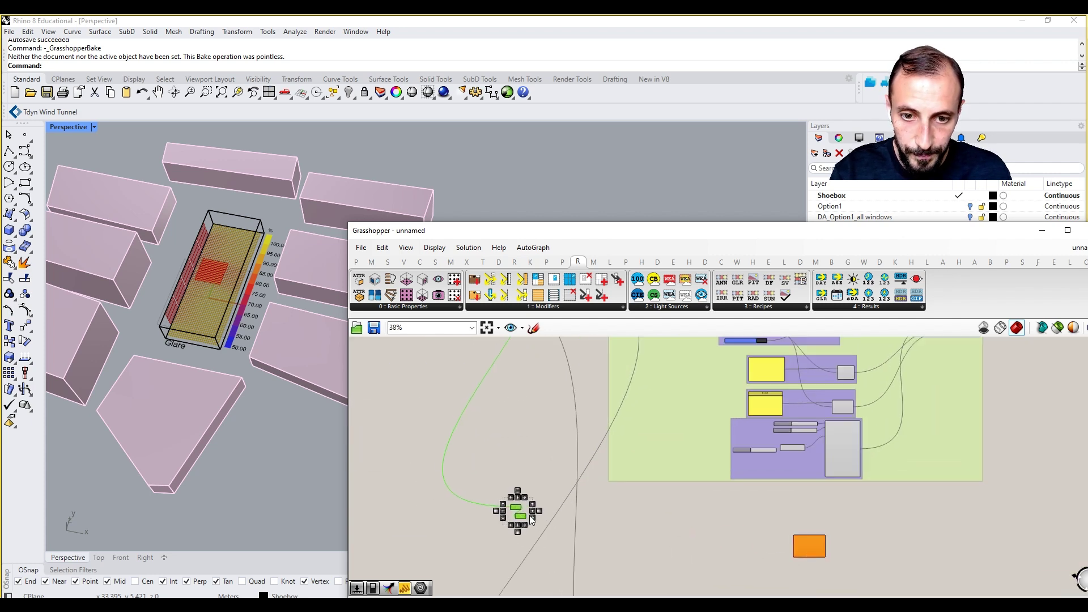
{"action": "left_click_drag", "start_coordinate": [516, 519], "coordinate": [560, 499]}
{"action": "left_click_drag", "start_coordinate": [494, 498], "coordinate": [467, 498]}
- Connect the last copied model parameter to the _model input of the HB Daylight Factor component
{"action": "scroll", "coordinate": [587, 474], "scroll_direction": "down", "scroll_amount": 4}
{"action": "left_click_drag", "start_coordinate": [565, 496], "coordinate": [932, 502]}
{"action": "scroll", "coordinate": [866, 518], "scroll_direction": "up", "scroll_amount": 5}
{"action": "scroll", "coordinate": [926, 497], "scroll_direction": "down", "scroll_amount": 2}
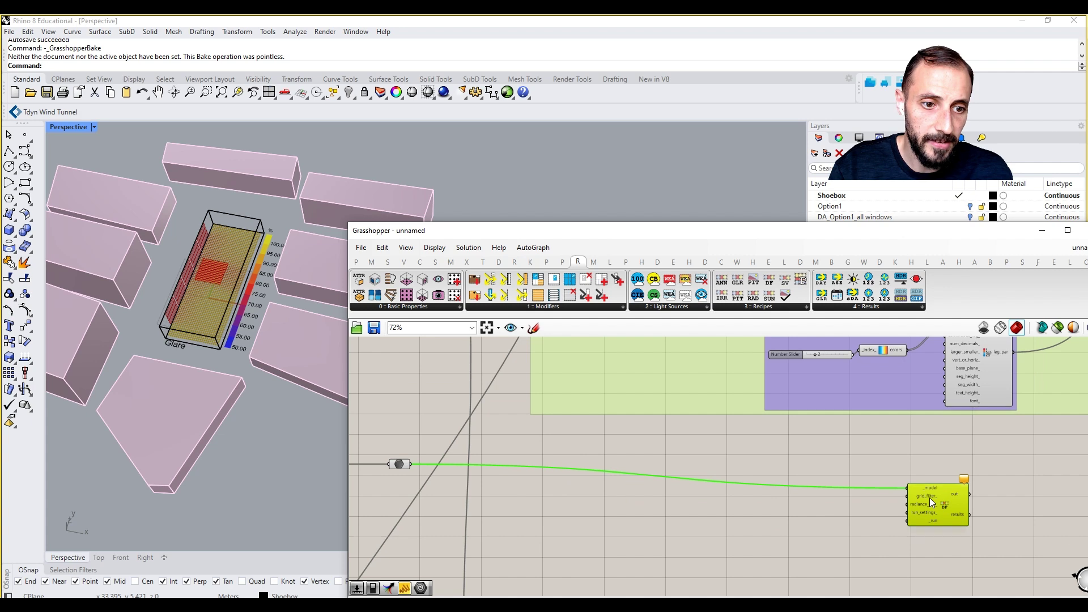
{"action": "scroll", "coordinate": [884, 501], "scroll_direction": "up", "scroll_amount": 2}
{"action": "double_click", "coordinate": [776, 529]}
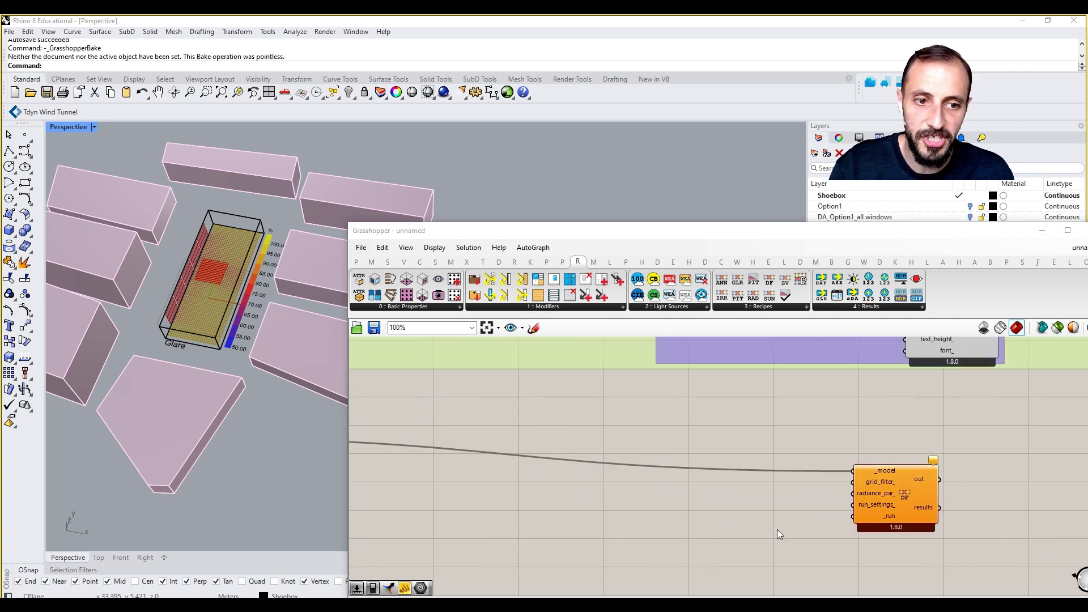
{"action": "type", "text": "to"}
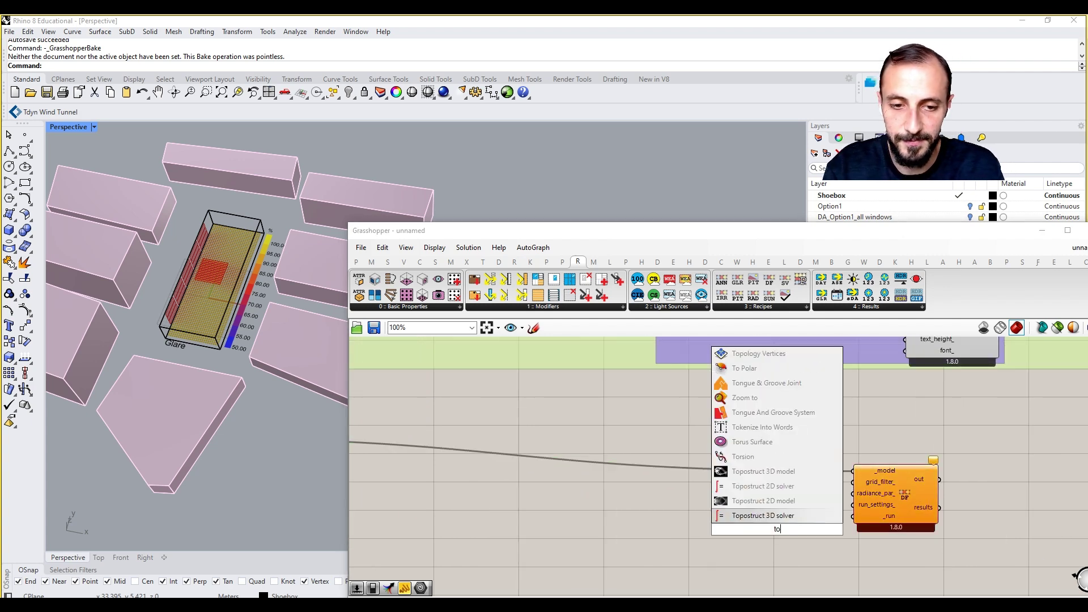
{"action": "key", "text": "Escape"}
{"action": "double_click", "coordinate": [778, 529]}
{"action": "type", "text": "lad"}
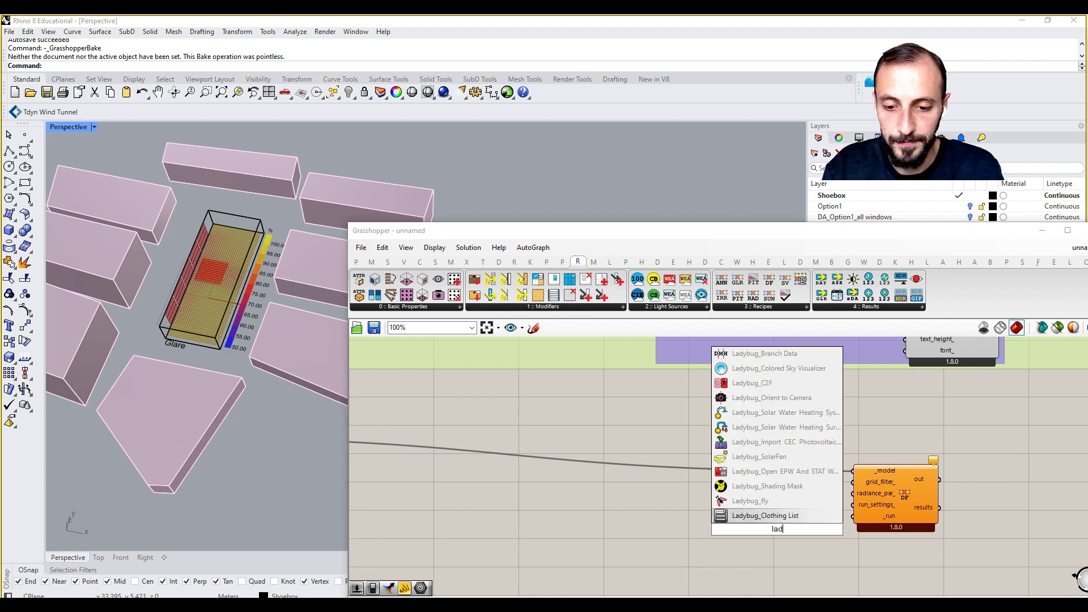
{"action": "key", "text": "Escape"}
- Add an LB FalseStartToggle and connect it to the _run input of the HB Daylight Factor component
{"action": "double_click", "coordinate": [777, 532]}
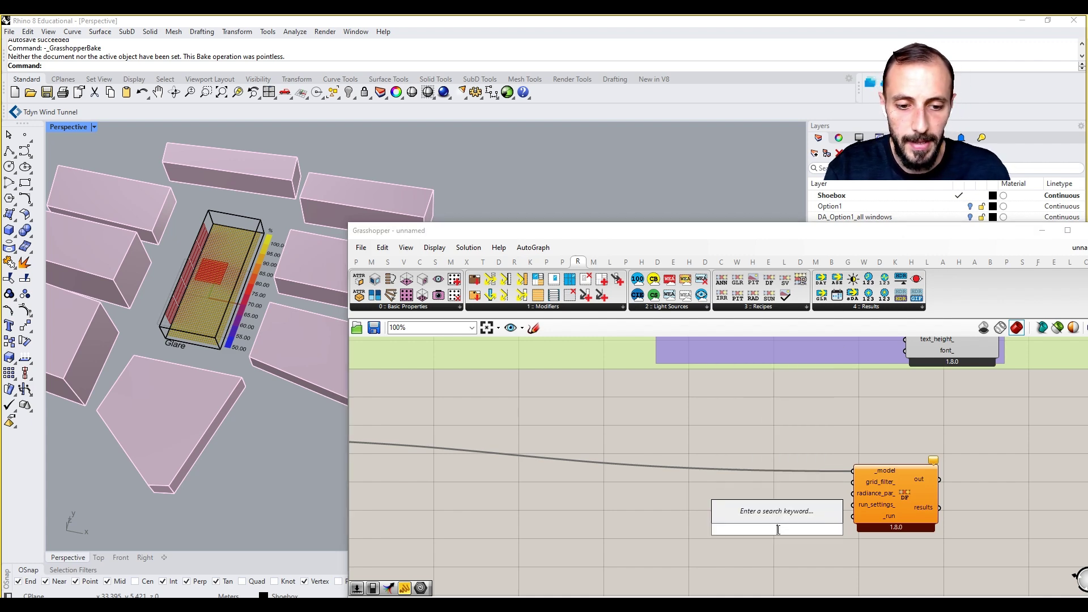
{"action": "type", "text": "lb toggle"}
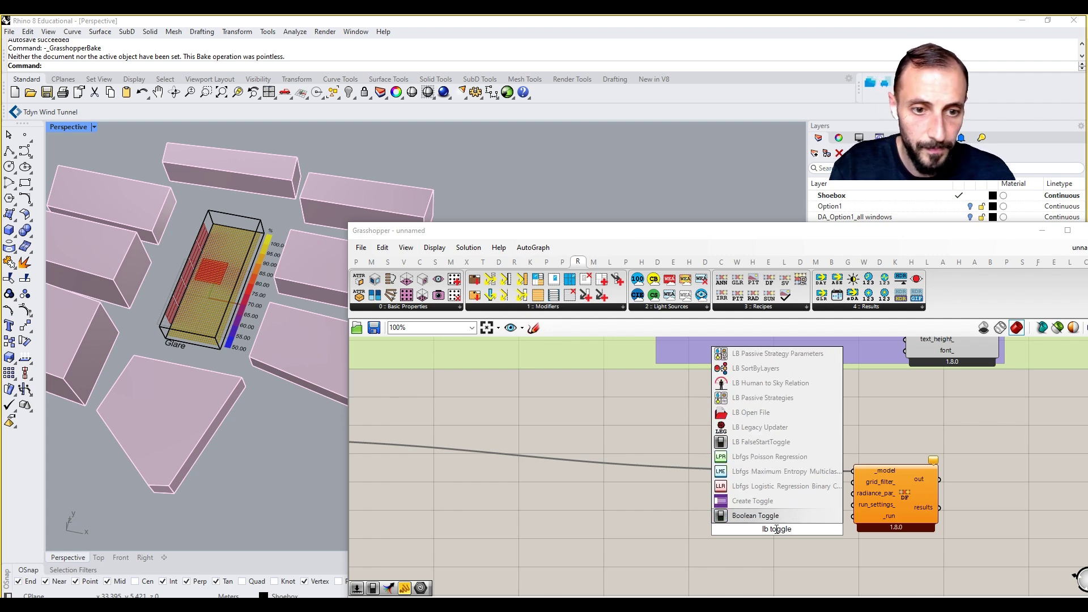
{"action": "left_click", "coordinate": [766, 442]}
{"action": "left_click_drag", "start_coordinate": [825, 529], "coordinate": [852, 516]}
{"action": "right_click_drag", "start_coordinate": [847, 504], "coordinate": [935, 496]}
- Rearrange the chained model parameters and the Daylight Factor component with its toggle, and move the Grasshopper window slightly higher
{"action": "scroll", "coordinate": [918, 504], "scroll_direction": "down", "scroll_amount": 3}
{"action": "scroll", "coordinate": [633, 485], "scroll_direction": "up", "scroll_amount": 2}
{"action": "left_click_drag", "start_coordinate": [552, 452], "coordinate": [419, 485]}
{"action": "left_click_drag", "start_coordinate": [507, 473], "coordinate": [851, 511]}
{"action": "scroll", "coordinate": [845, 456], "scroll_direction": "down", "scroll_amount": 4}
{"action": "left_click_drag", "start_coordinate": [879, 245], "coordinate": [898, 184]}
{"action": "scroll", "coordinate": [913, 475], "scroll_direction": "up", "scroll_amount": 4}
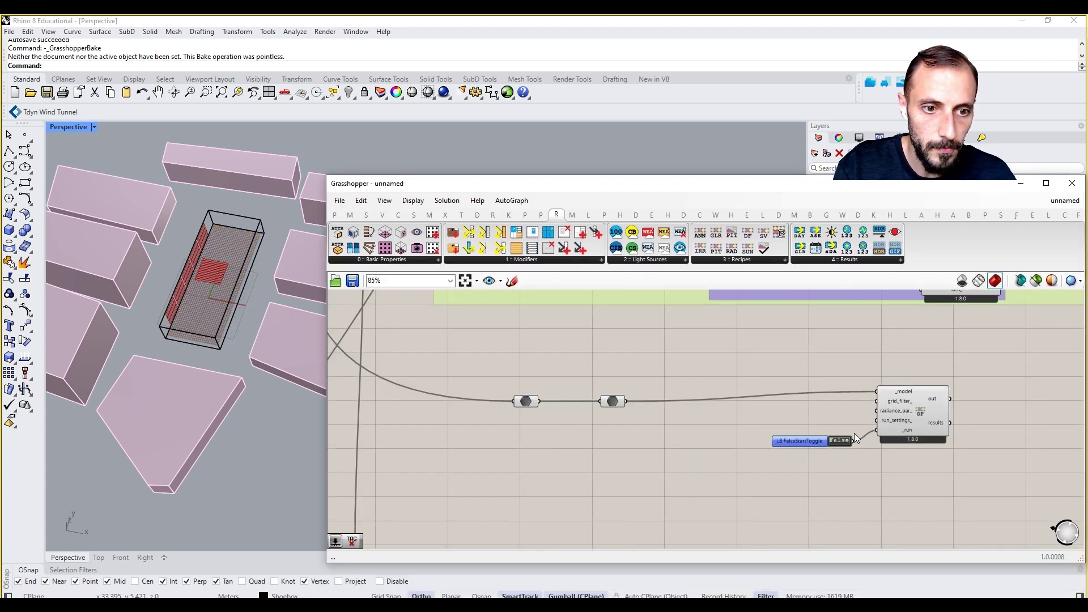
- Set the LB FalseStartToggle to True to run the daylight factor simulation
{"action": "double_click", "coordinate": [840, 445]}
{"action": "scroll", "coordinate": [917, 413], "scroll_direction": "up", "scroll_amount": 2}
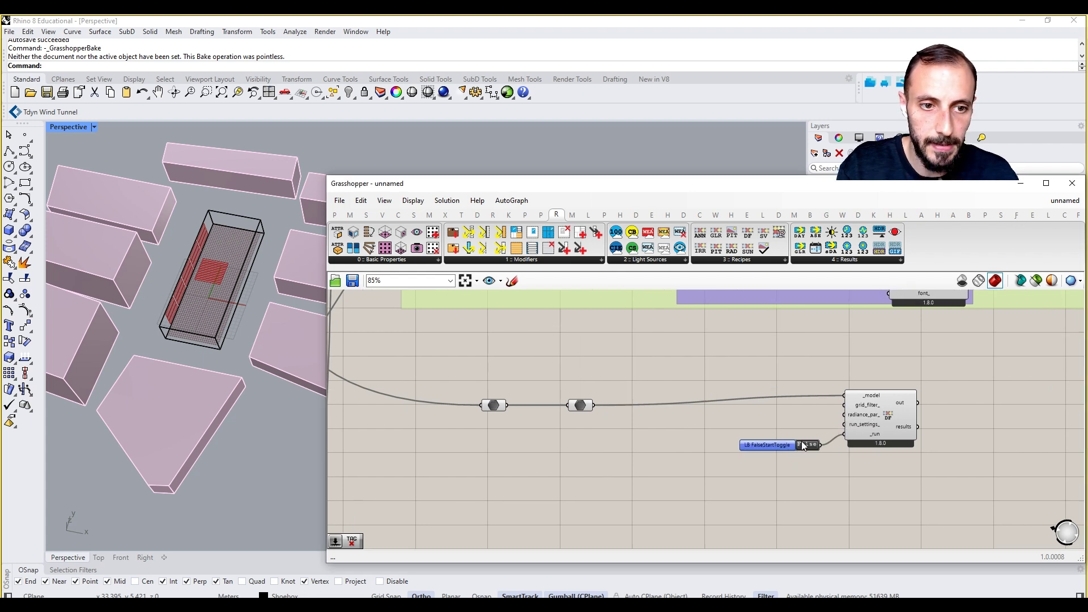
{"action": "mouse_move", "coordinate": [883, 398]}
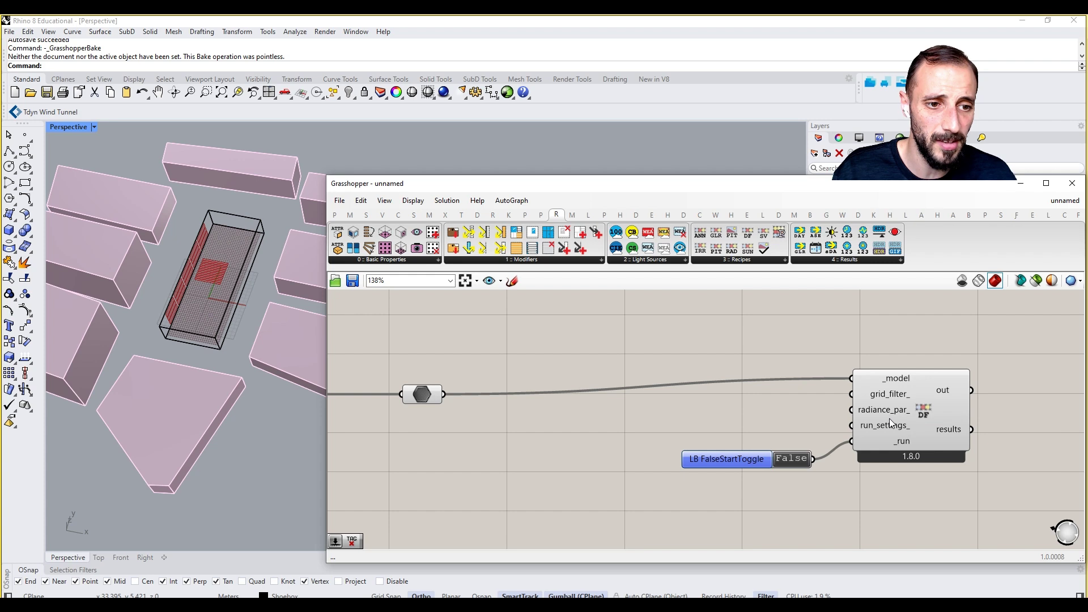
{"action": "left_click", "coordinate": [785, 464]}
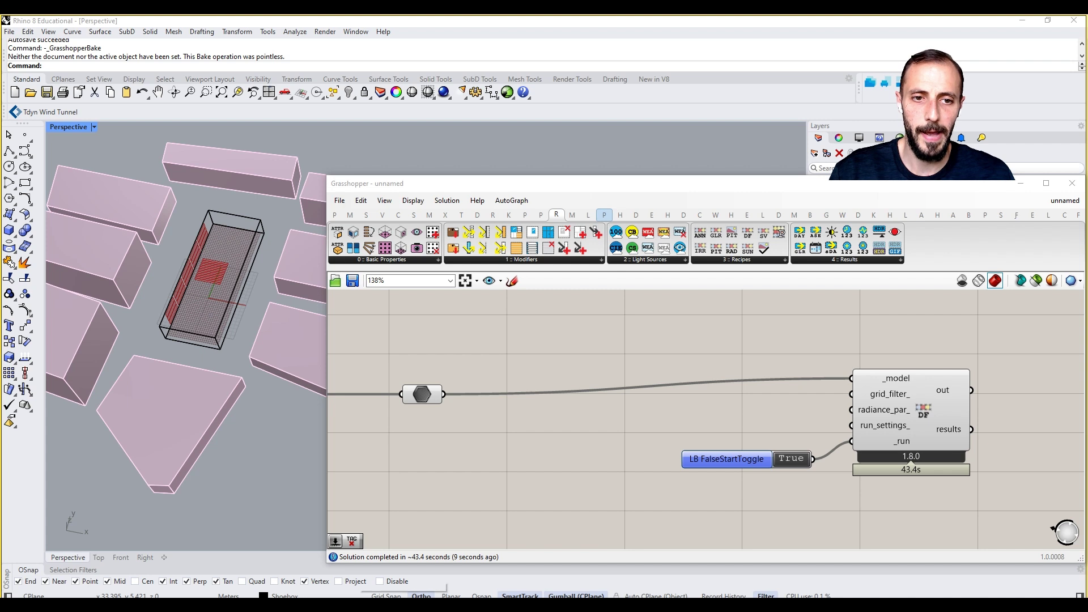
- Move the LB FalseStartToggle slightly farther from the Daylight Factor component
{"action": "right_click_drag", "start_coordinate": [965, 445], "coordinate": [808, 416]}
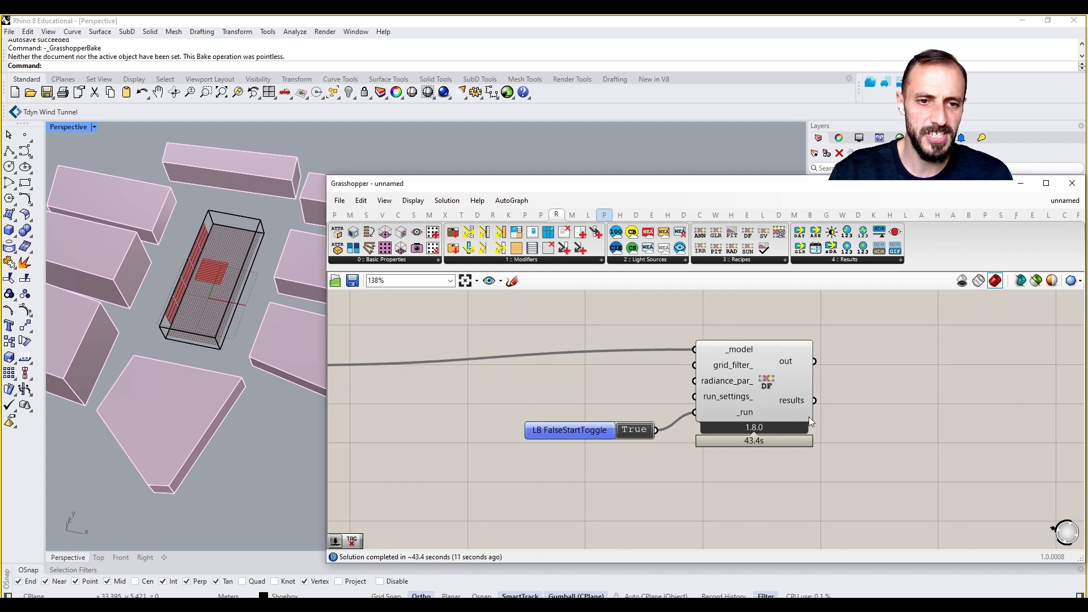
{"action": "mouse_move", "coordinate": [800, 404]}
{"action": "right_click_drag", "start_coordinate": [684, 425], "coordinate": [677, 441]}
{"action": "left_click_drag", "start_coordinate": [567, 449], "coordinate": [515, 454]}
{"action": "left_click_drag", "start_coordinate": [791, 417], "coordinate": [784, 427]}
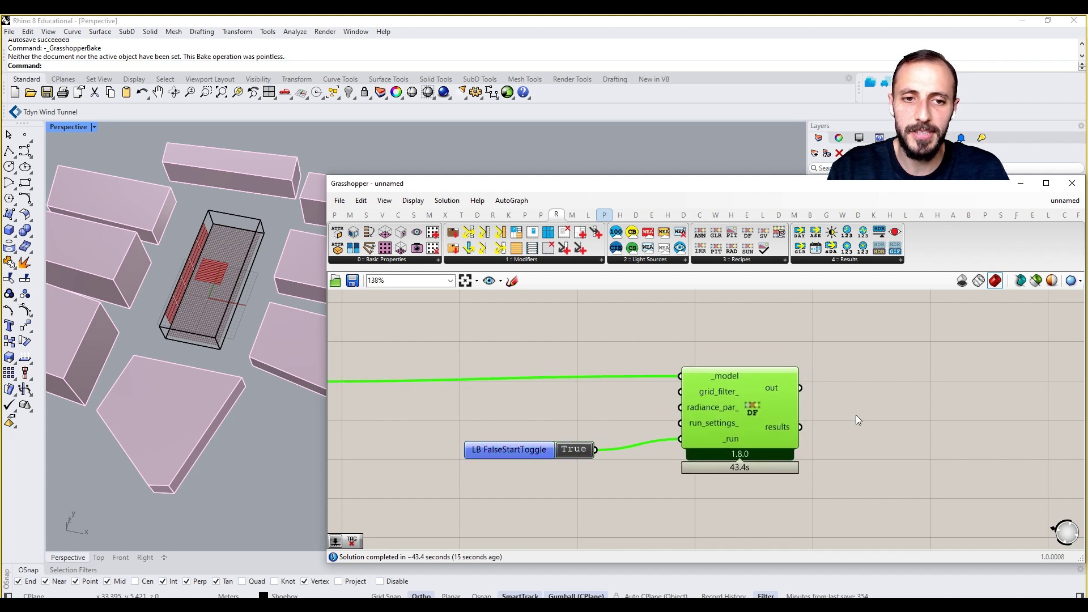
- Add an Average component, connect the Daylight Factor results to its Input, and place it above and beyond the recipe
{"action": "double_click", "coordinate": [891, 414]}
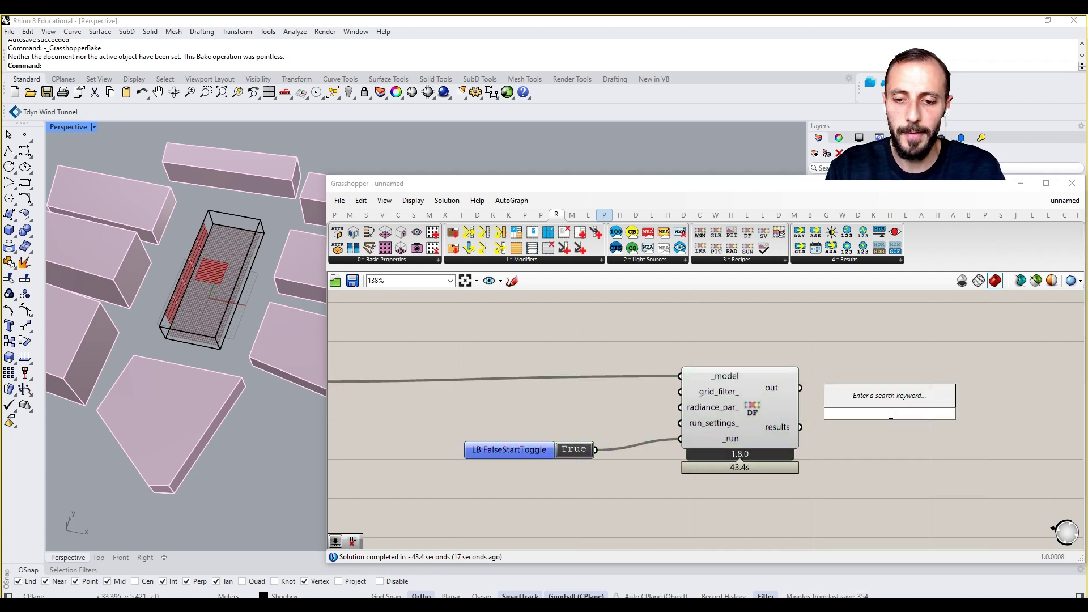
{"action": "type", "text": "av"}
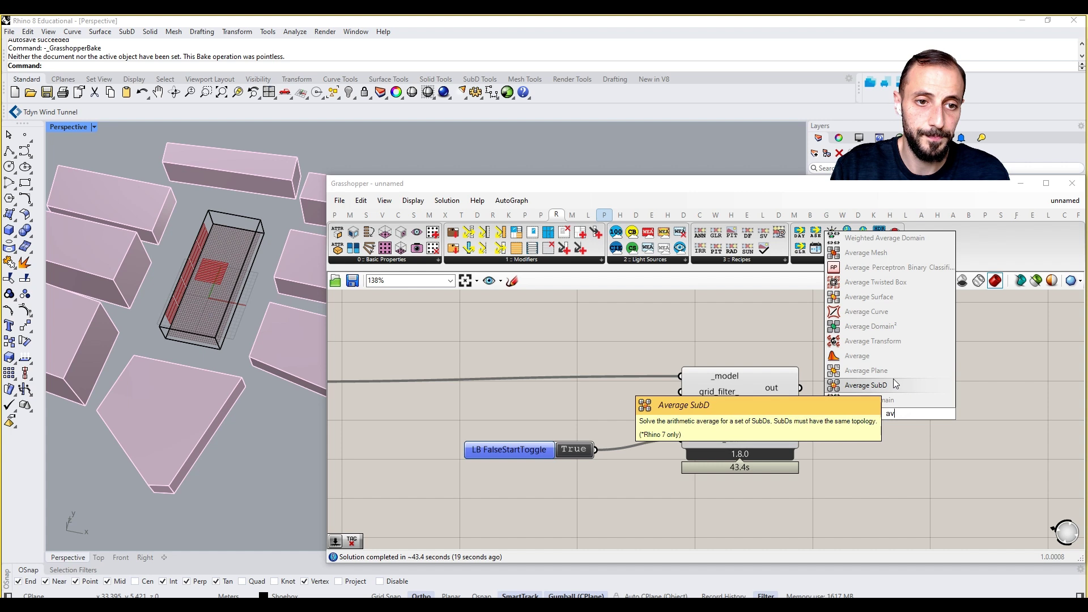
{"action": "left_click", "coordinate": [893, 378]}
{"action": "left_click_drag", "start_coordinate": [799, 427], "coordinate": [827, 413]}
{"action": "left_click_drag", "start_coordinate": [899, 419], "coordinate": [938, 357]}
{"action": "right_click_drag", "start_coordinate": [977, 396], "coordinate": [895, 425]}
- Add an empty Panel, connect the Arithmetic mean output to it, and line it up beside the Average component
{"action": "double_click", "coordinate": [905, 430]}
{"action": "type", "text": "//"}
{"action": "key", "text": "Return"}
{"action": "left_click_drag", "start_coordinate": [907, 431], "coordinate": [995, 400]}
{"action": "left_click_drag", "start_coordinate": [908, 380], "coordinate": [928, 403]}
{"action": "right_click_drag", "start_coordinate": [928, 403], "coordinate": [845, 413]}
{"action": "left_click_drag", "start_coordinate": [895, 413], "coordinate": [918, 392]}
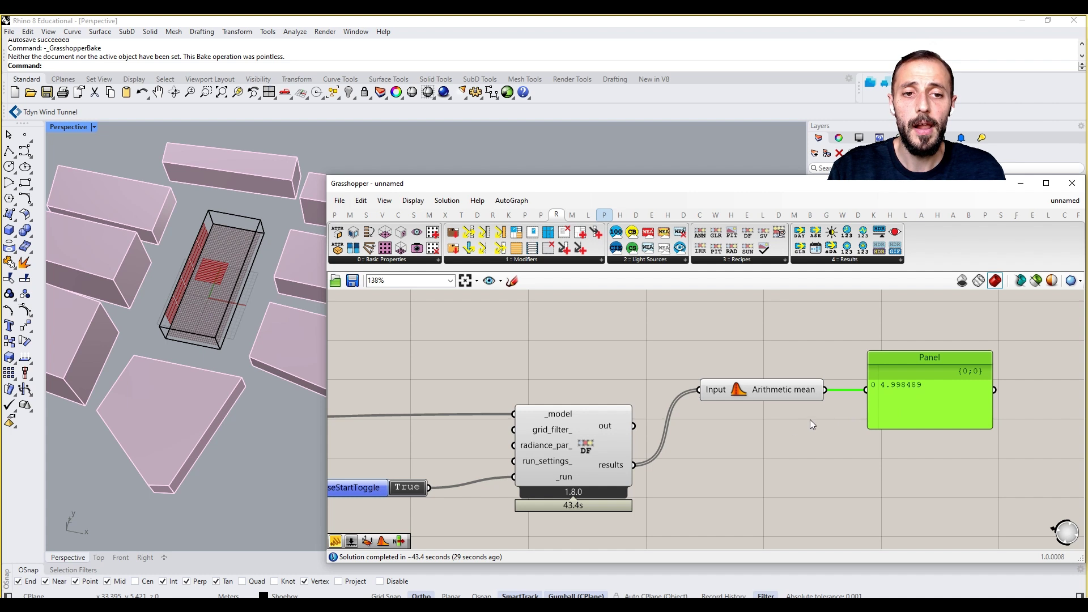
- Switch to Google Slides to review the Daylight Factor definition and example averages, and return to Rhino
{"action": "right_click_drag", "start_coordinate": [742, 432], "coordinate": [708, 438]}
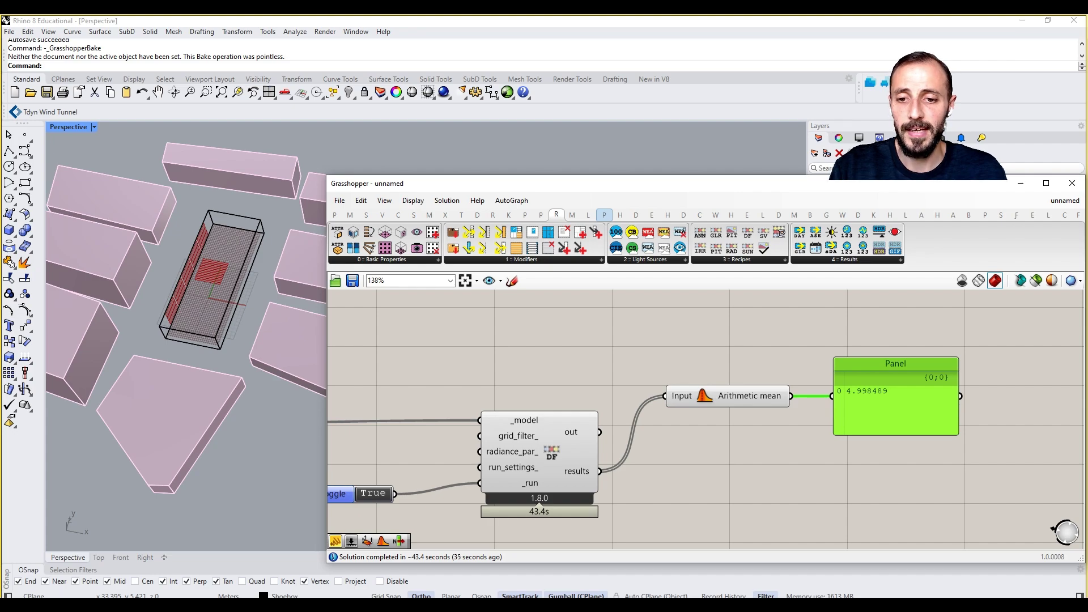
{"action": "key", "text": "alt+Tab"}
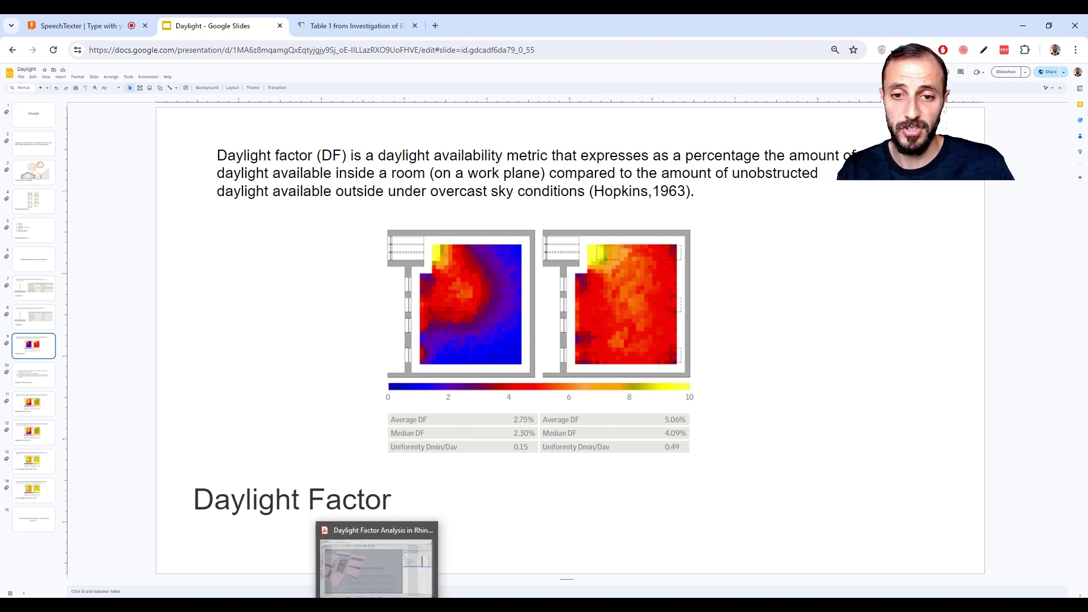
{"action": "mouse_move", "coordinate": [399, 604]}
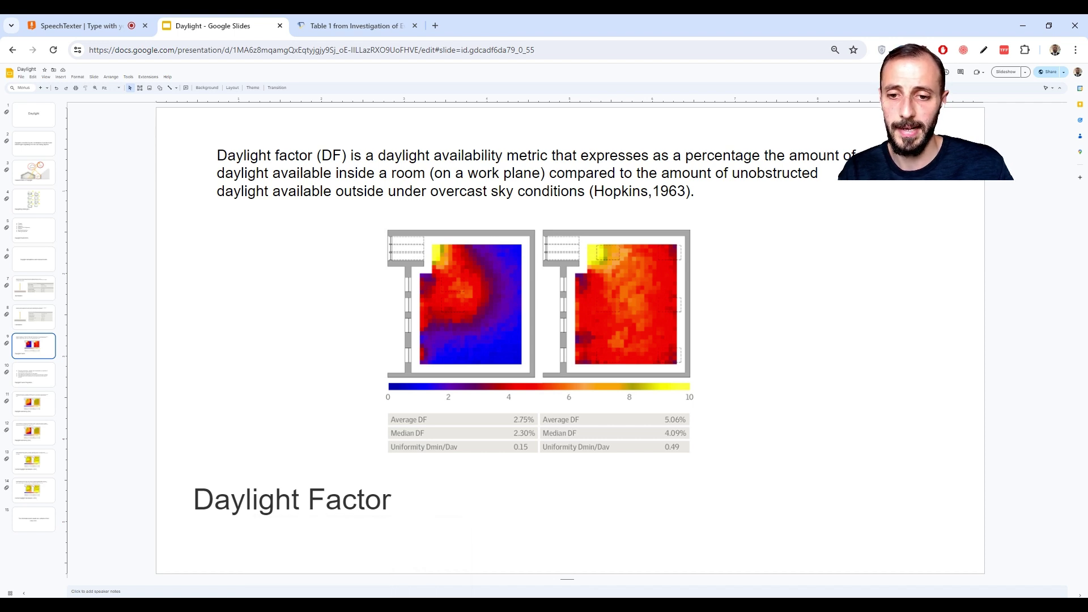
{"action": "left_click", "coordinate": [374, 603]}
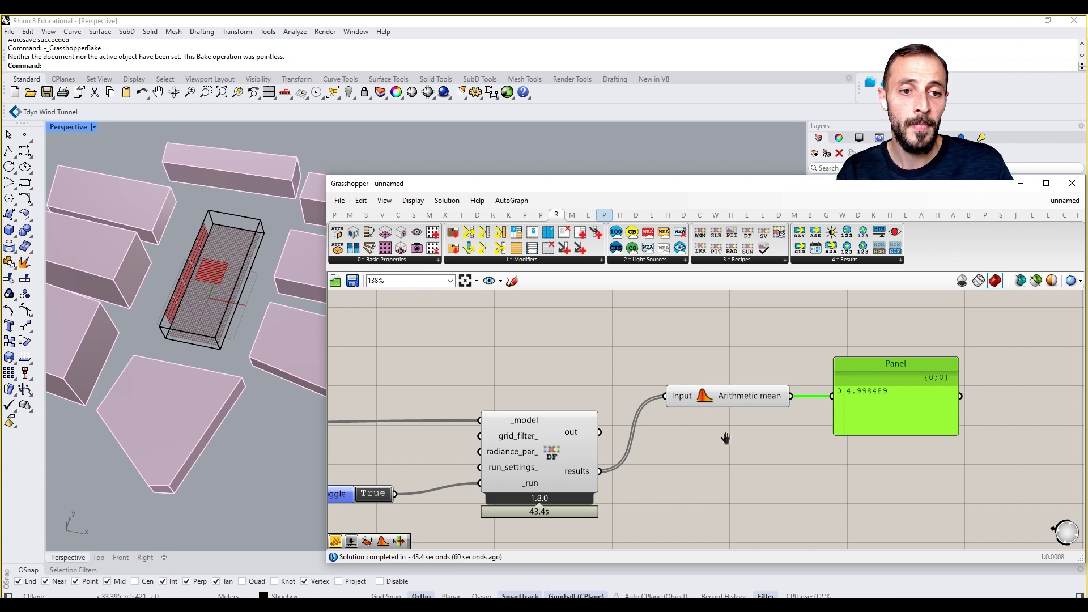
- Move the Average component and its Panel together farther away from the Daylight Factor component
{"action": "right_click_drag", "start_coordinate": [724, 438], "coordinate": [677, 436]}
{"action": "left_click_drag", "start_coordinate": [830, 337], "coordinate": [787, 371]}
{"action": "left_click", "coordinate": [785, 442]}
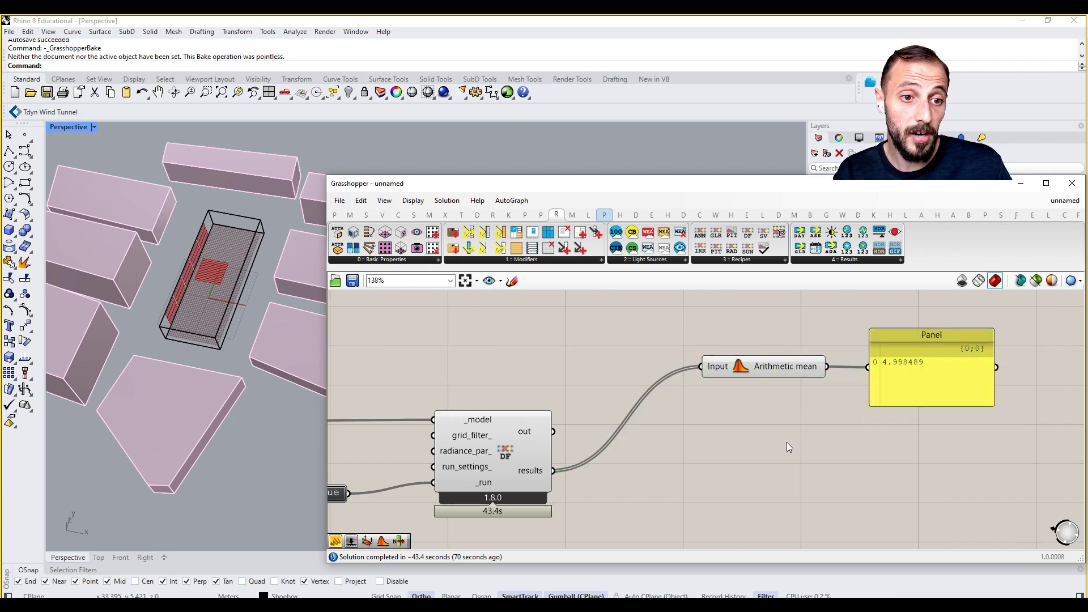
- Move the Daylight Factor component and its toggle nearer the model parameters, and bring the Average component and Panel closer to them
{"action": "scroll", "coordinate": [783, 443], "scroll_direction": "down", "scroll_amount": 3}
{"action": "scroll", "coordinate": [714, 464], "scroll_direction": "up", "scroll_amount": 2}
{"action": "scroll", "coordinate": [711, 461], "scroll_direction": "down", "scroll_amount": 1}
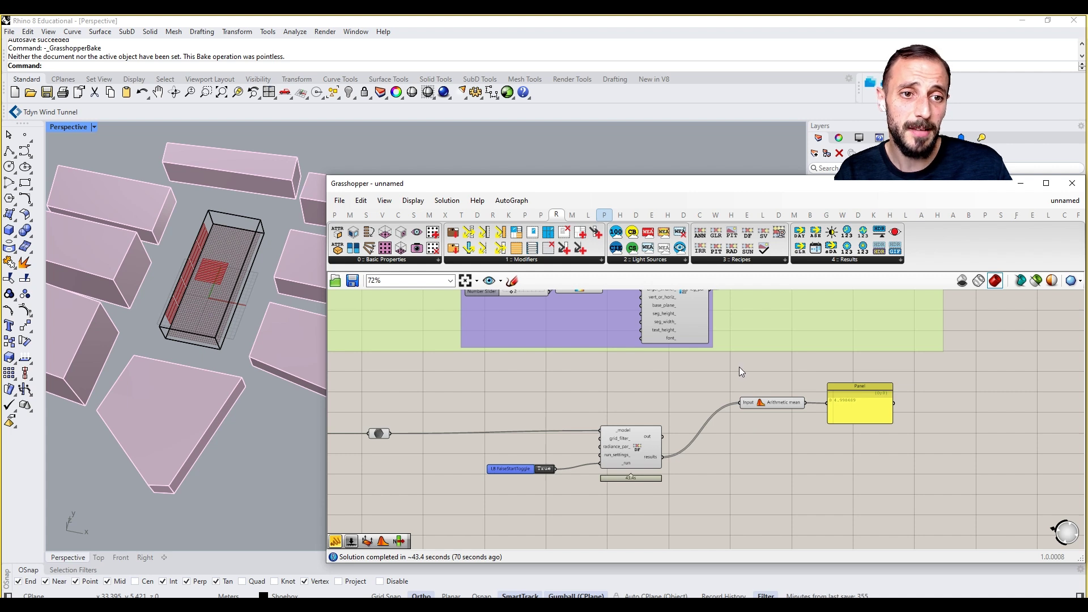
{"action": "right_click_drag", "start_coordinate": [669, 413], "coordinate": [746, 402]}
{"action": "left_click_drag", "start_coordinate": [746, 403], "coordinate": [617, 455]}
{"action": "left_click_drag", "start_coordinate": [704, 434], "coordinate": [624, 435]}
{"action": "left_click", "coordinate": [709, 451]}
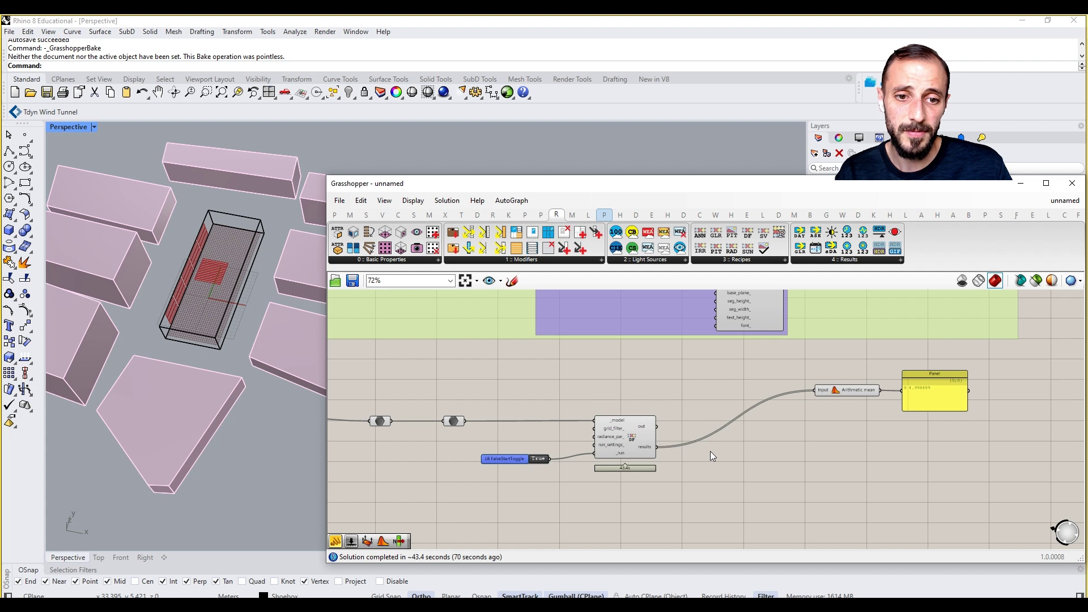
{"action": "left_click_drag", "start_coordinate": [936, 366], "coordinate": [814, 389]}
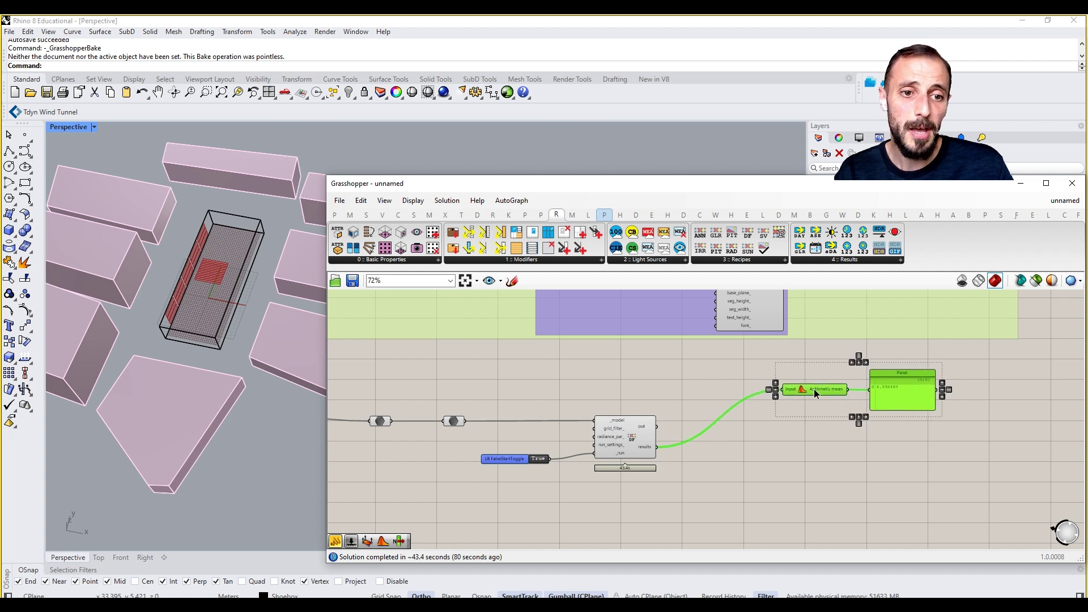